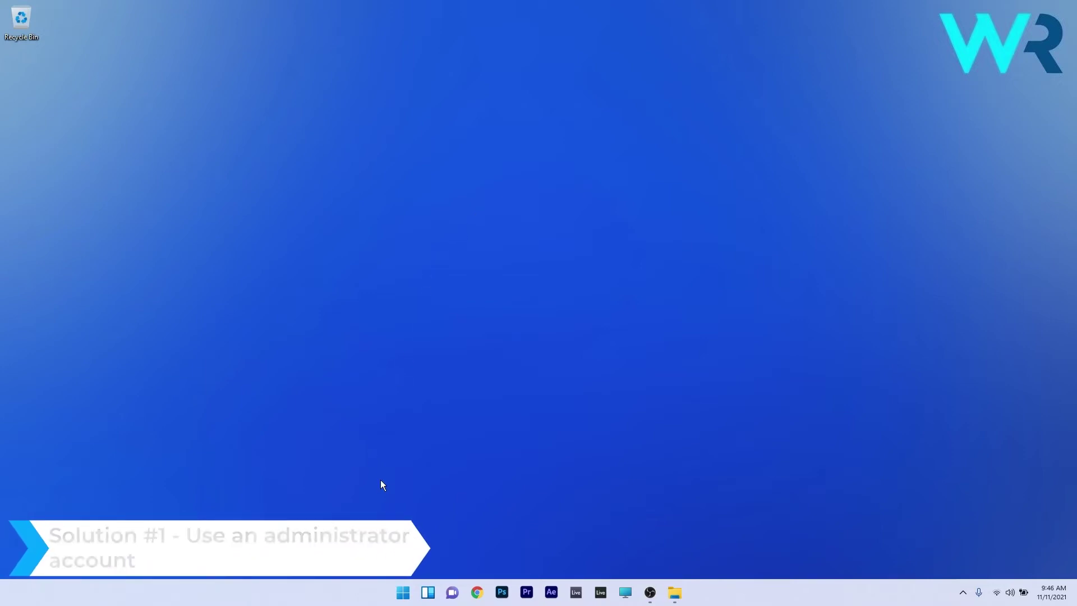
Open Settings and check the account's details and administrator role.
{"action": "key", "text": "super"}
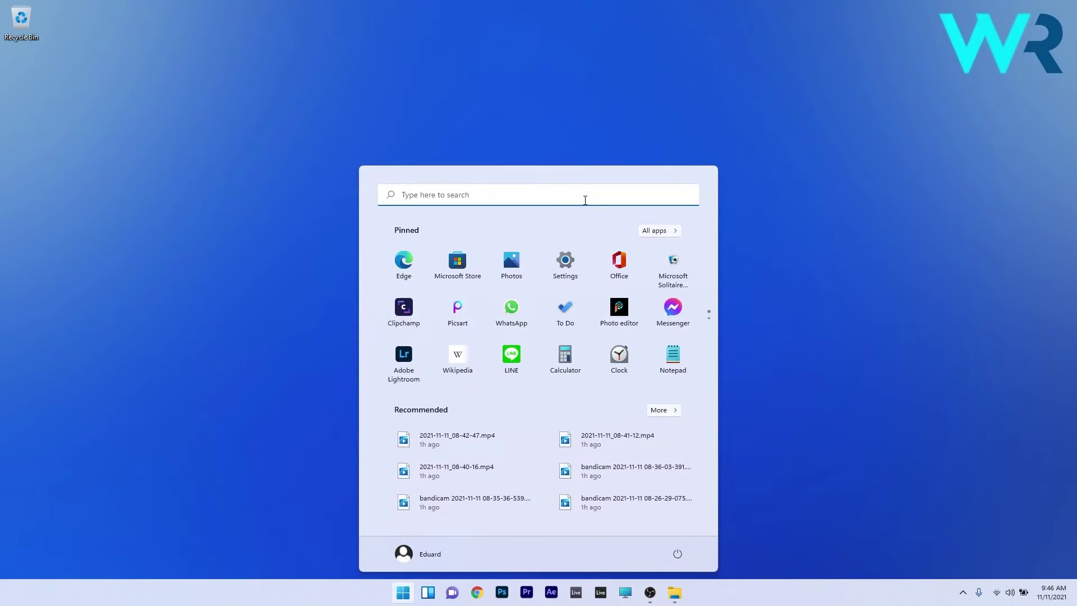
{"action": "left_click", "coordinate": [567, 260]}
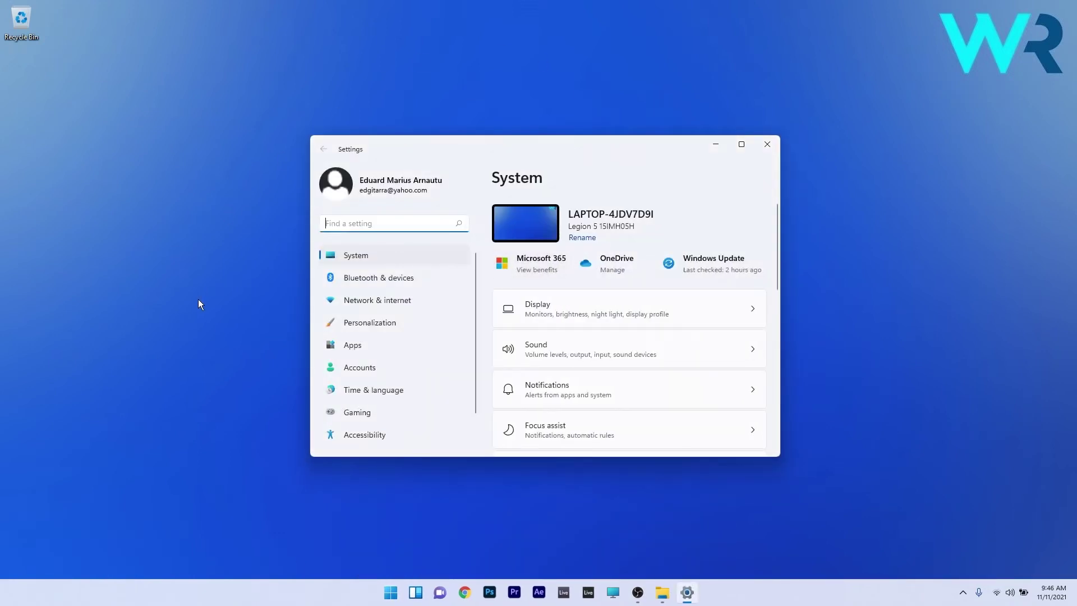
{"action": "left_click", "coordinate": [382, 368]}
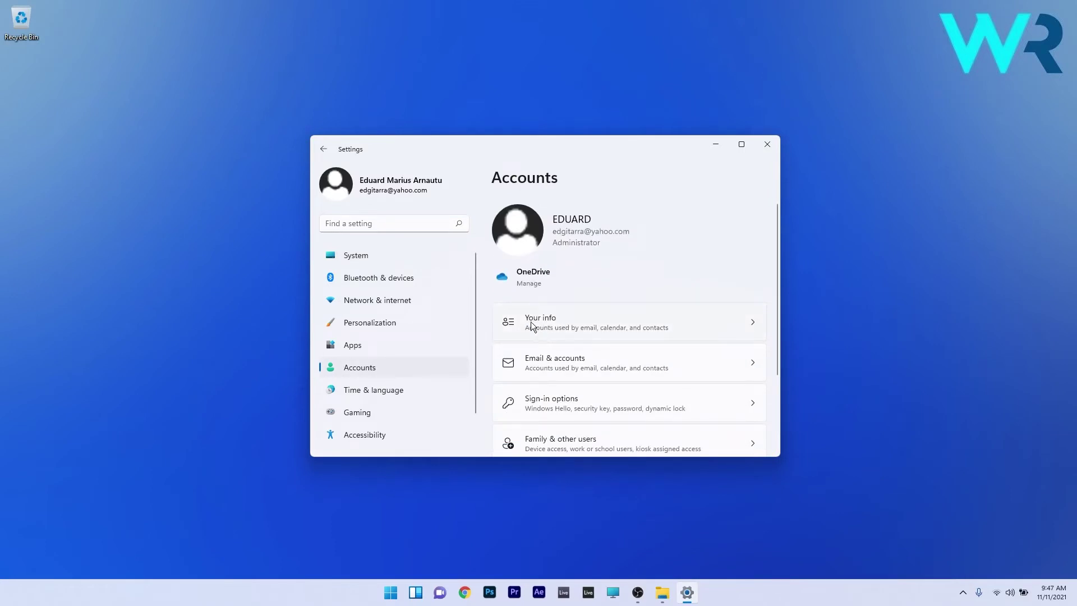
{"action": "left_click", "coordinate": [732, 320]}
{"action": "scroll", "coordinate": [583, 236], "scroll_direction": "down", "scroll_amount": 1}
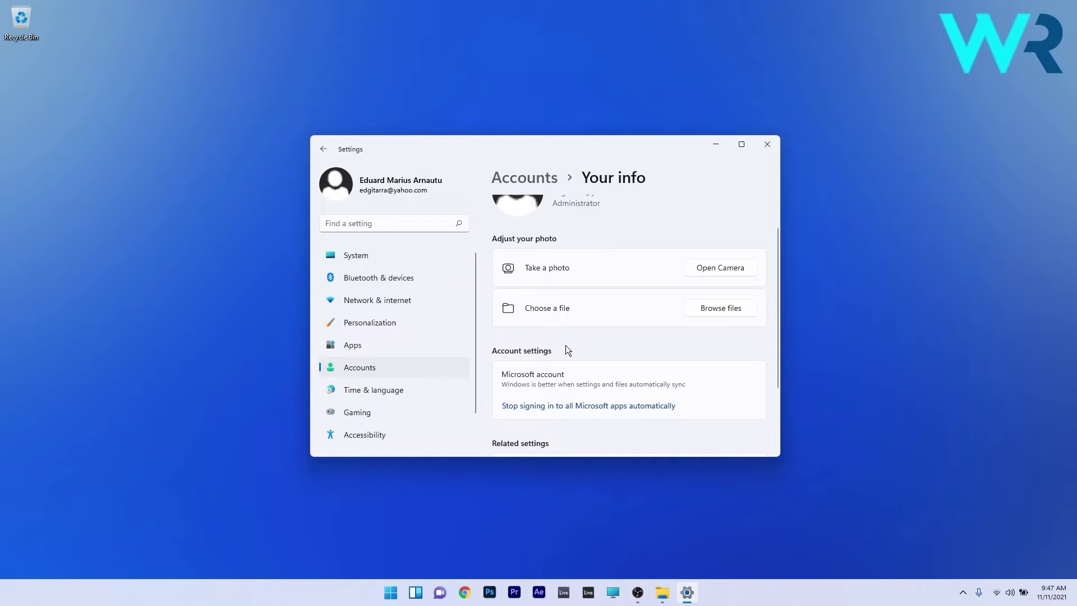
Review the work or school access settings, close Settings, and bring up the power options.
{"action": "left_click", "coordinate": [360, 369]}
{"action": "scroll", "coordinate": [643, 265], "scroll_direction": "down", "scroll_amount": 2}
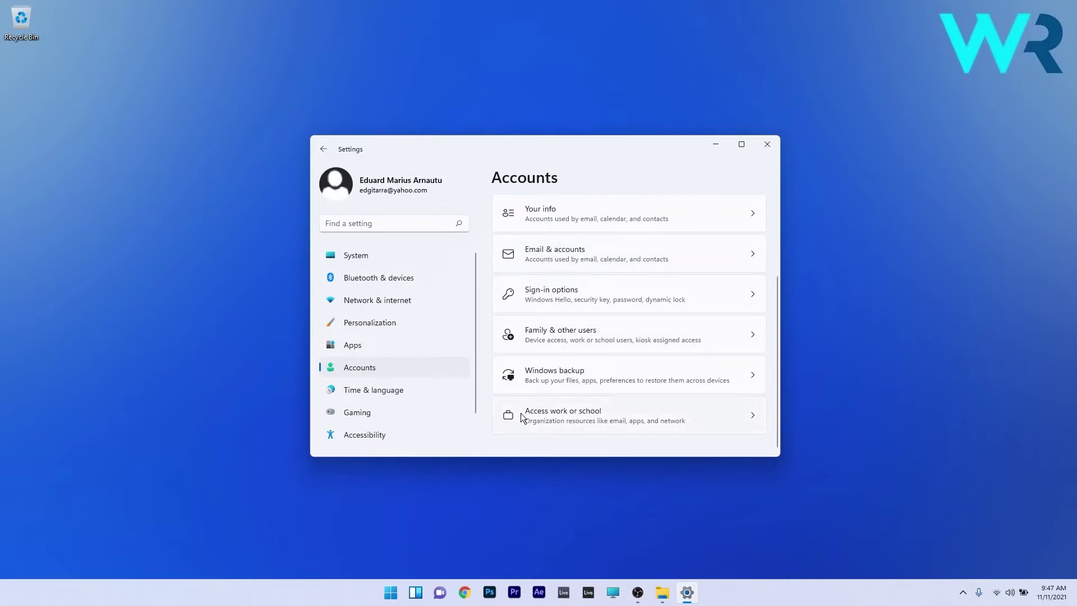
{"action": "left_click", "coordinate": [637, 417]}
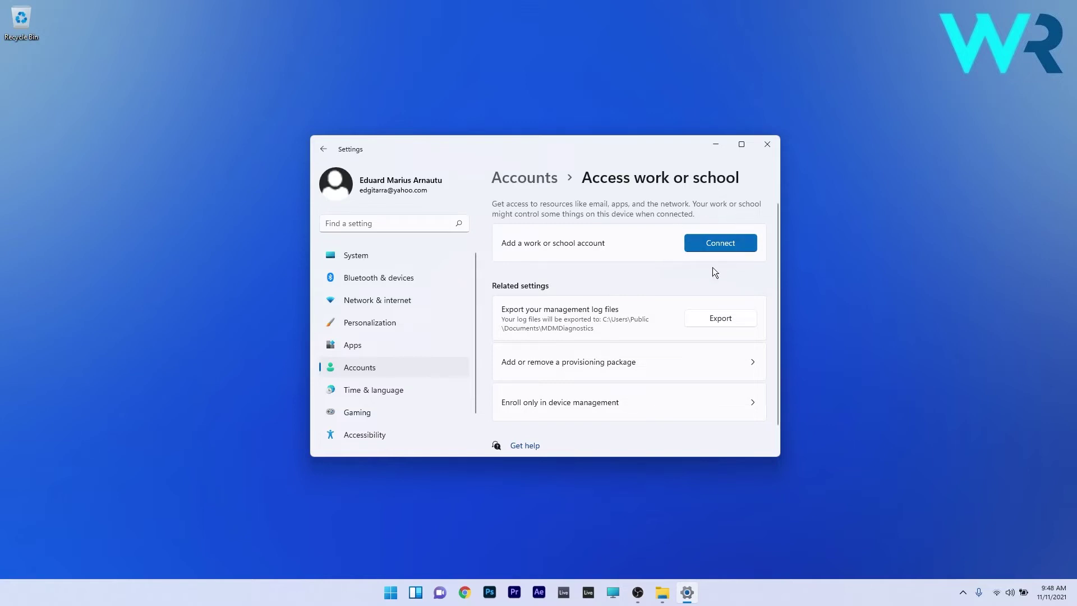
{"action": "left_click", "coordinate": [767, 144]}
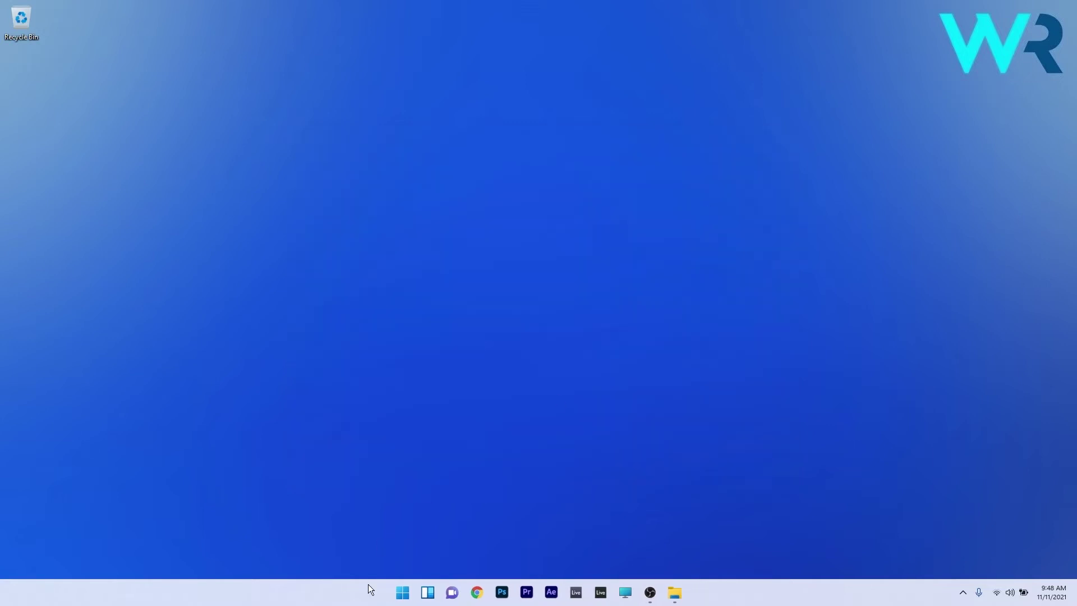
{"action": "left_click", "coordinate": [401, 593]}
{"action": "left_click", "coordinate": [678, 555]}
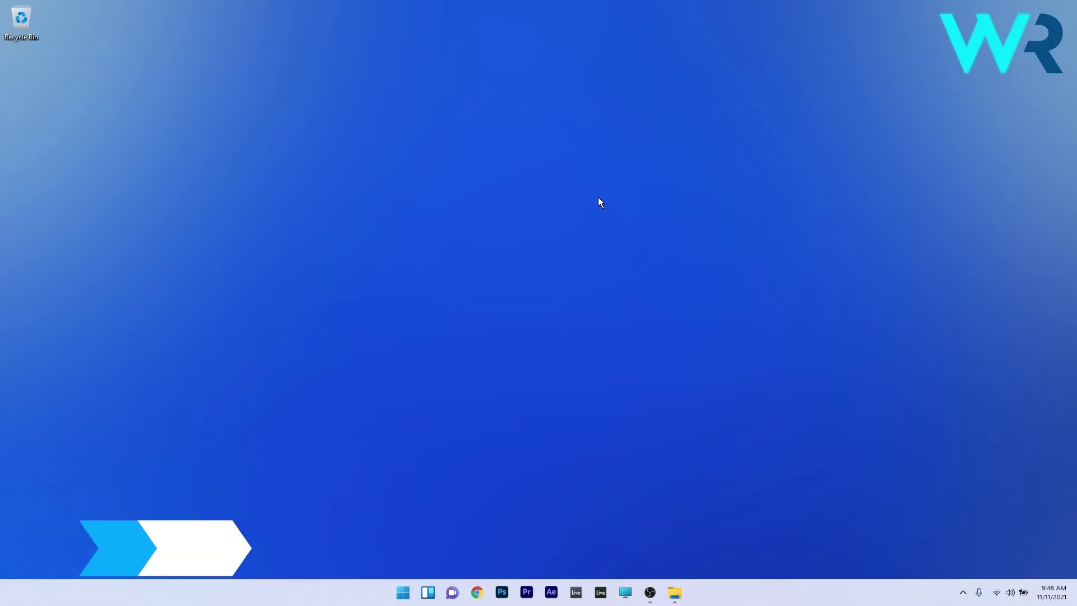
Search Start for 'regedit' and launch Registry Editor.
{"action": "left_click", "coordinate": [402, 593]}
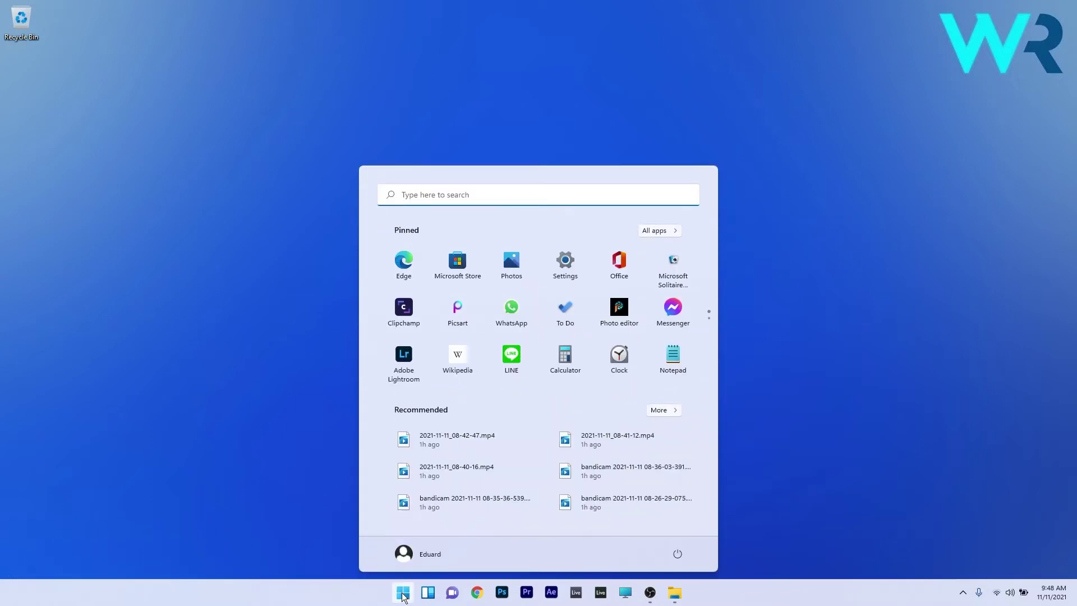
{"action": "type", "text": "regedit"}
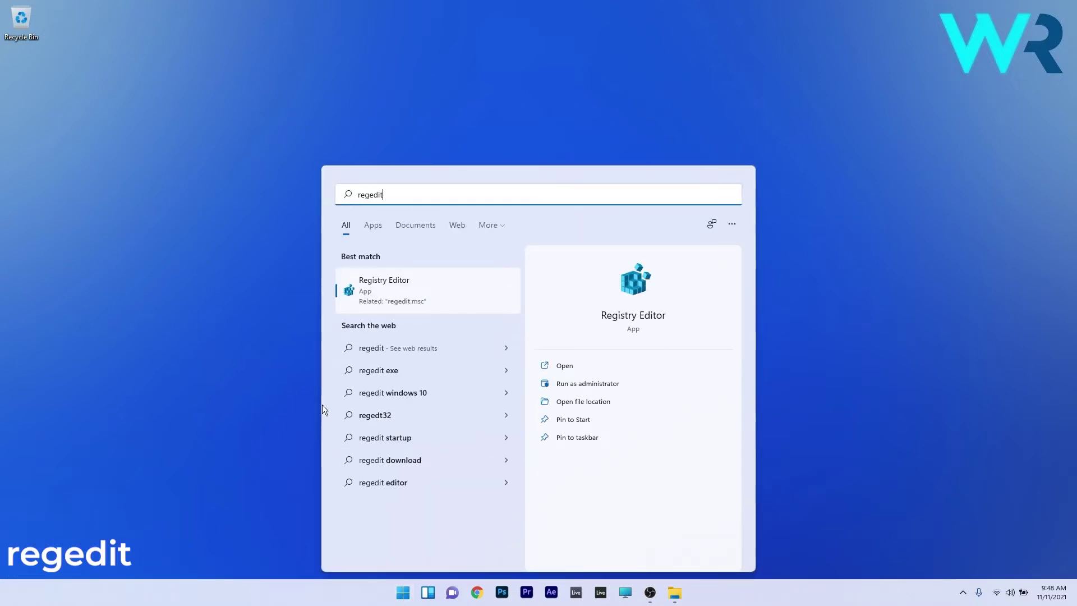
{"action": "left_click", "coordinate": [449, 293]}
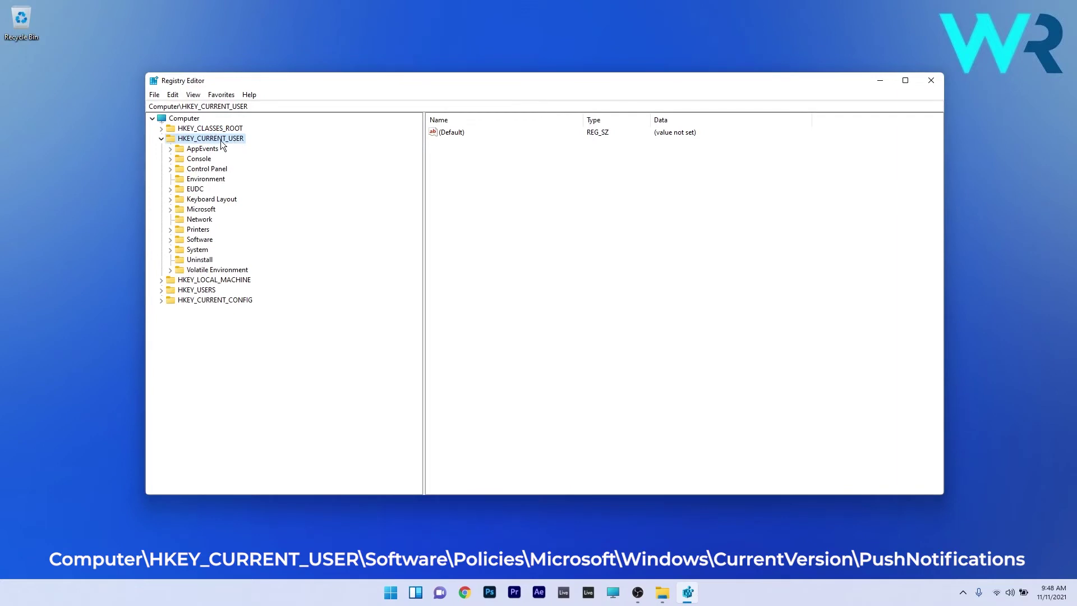
Expand Software > Policies > Microsoft > Windows > CurrentVersion and select the PushNotifications key.
{"action": "double_click", "coordinate": [200, 240]}
{"action": "scroll", "coordinate": [305, 227], "scroll_direction": "down", "scroll_amount": 7}
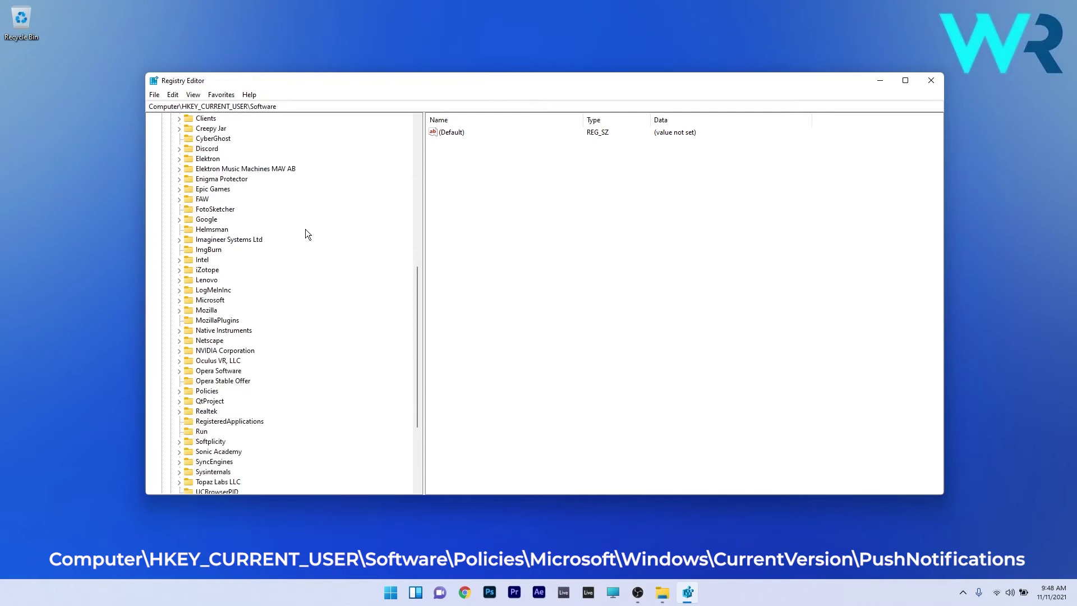
{"action": "double_click", "coordinate": [207, 391]}
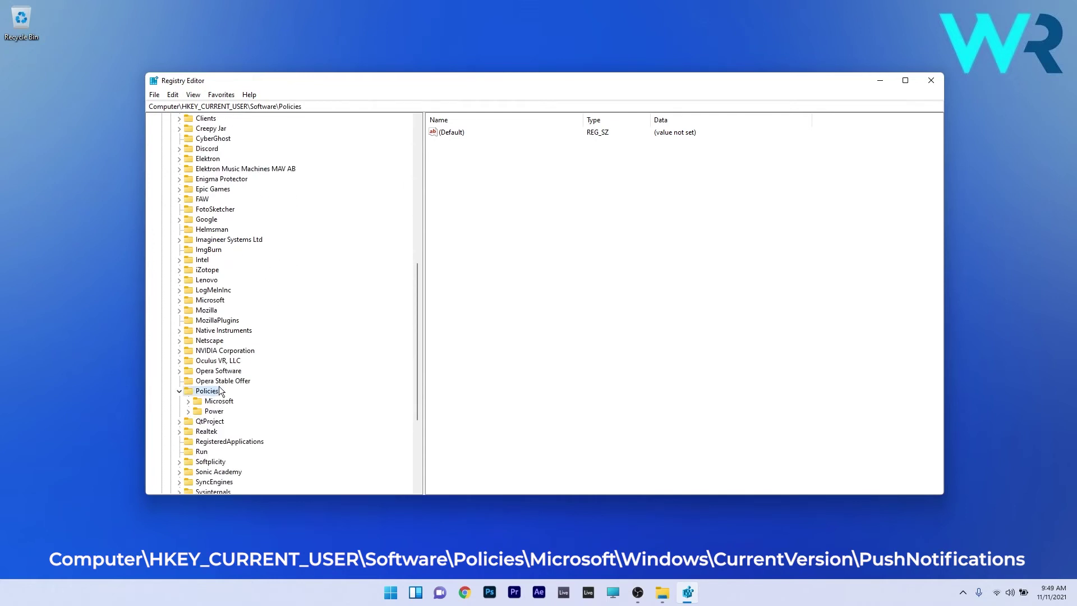
{"action": "scroll", "coordinate": [338, 338], "scroll_direction": "down", "scroll_amount": 2}
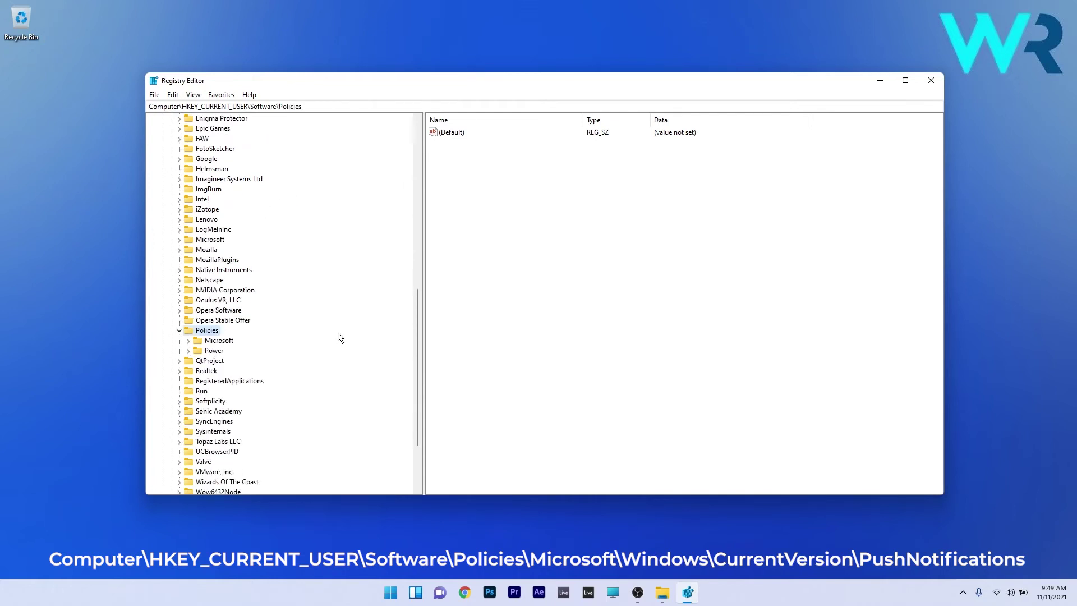
{"action": "double_click", "coordinate": [227, 341]}
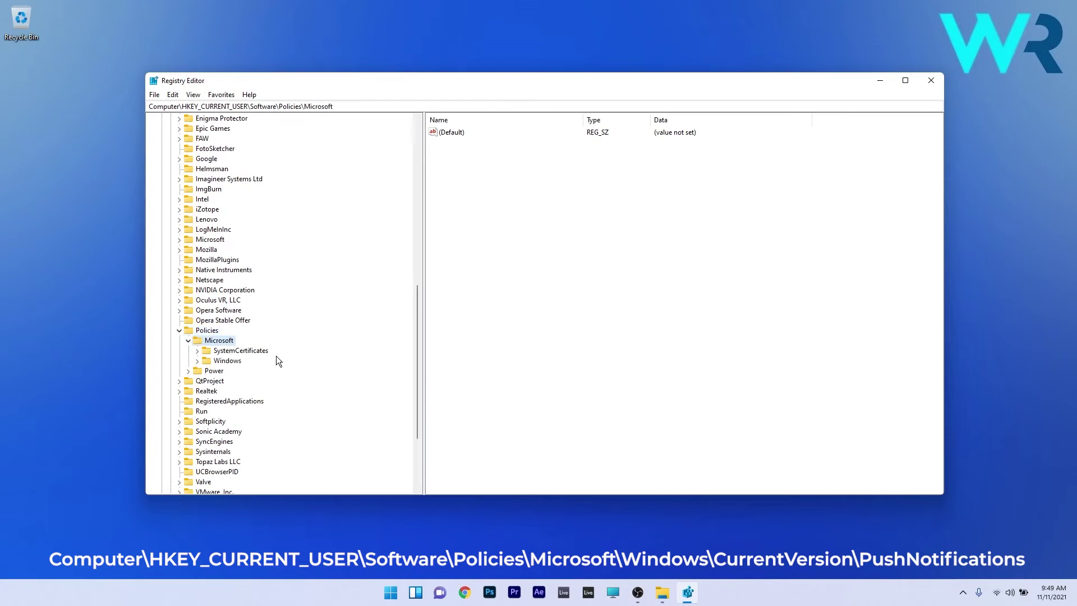
{"action": "double_click", "coordinate": [236, 364]}
{"action": "scroll", "coordinate": [332, 343], "scroll_direction": "down", "scroll_amount": 1}
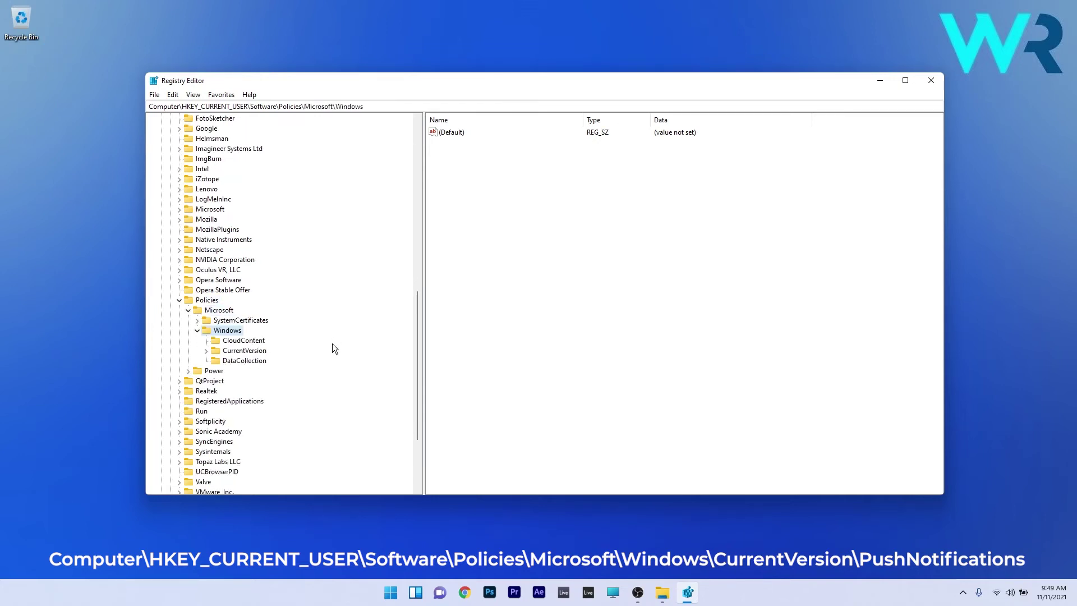
{"action": "double_click", "coordinate": [255, 351]}
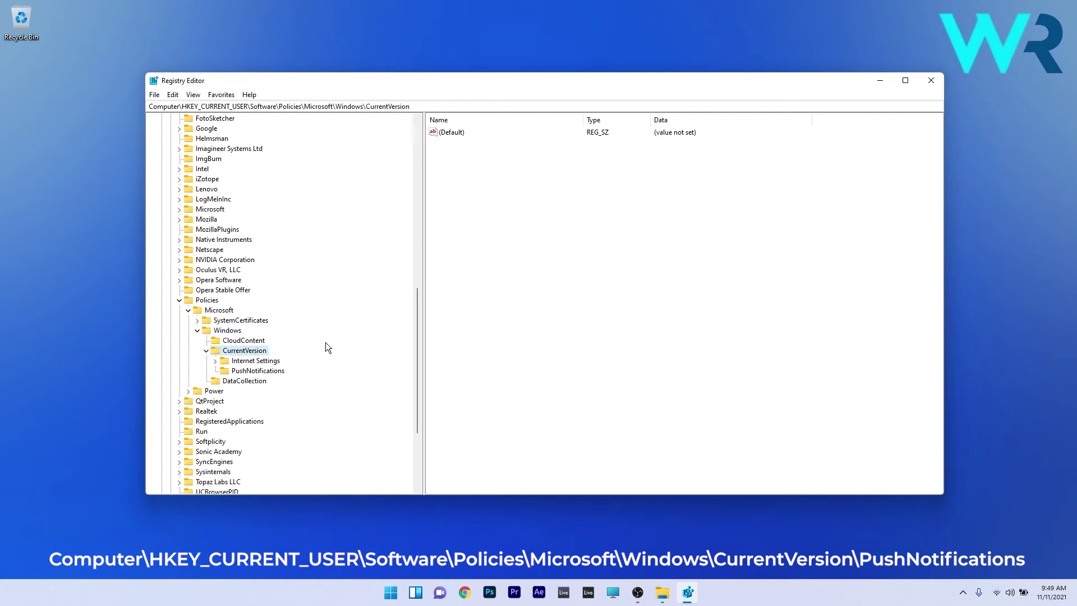
{"action": "left_click", "coordinate": [272, 371]}
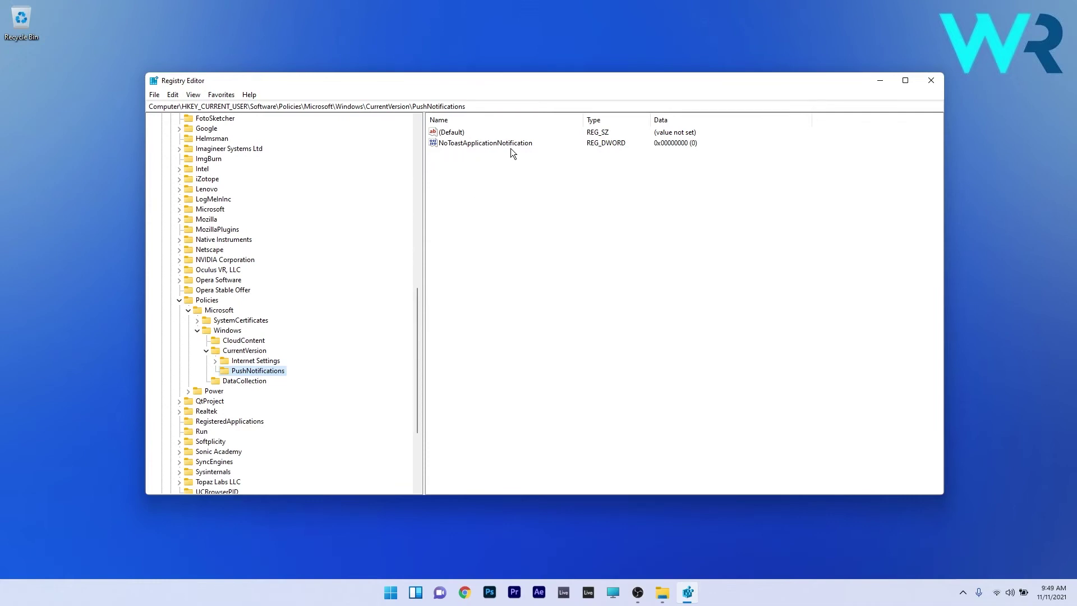
Set NoToastApplicationNotification's value data to 0 and confirm.
{"action": "double_click", "coordinate": [487, 144]}
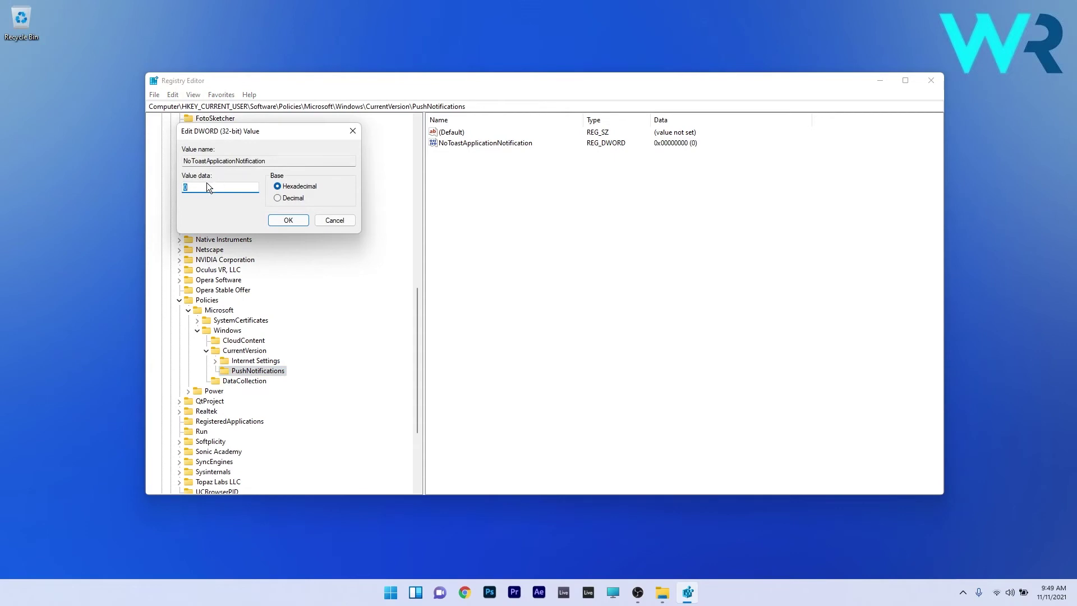
{"action": "type", "text": "0"}
{"action": "left_click", "coordinate": [289, 220]}
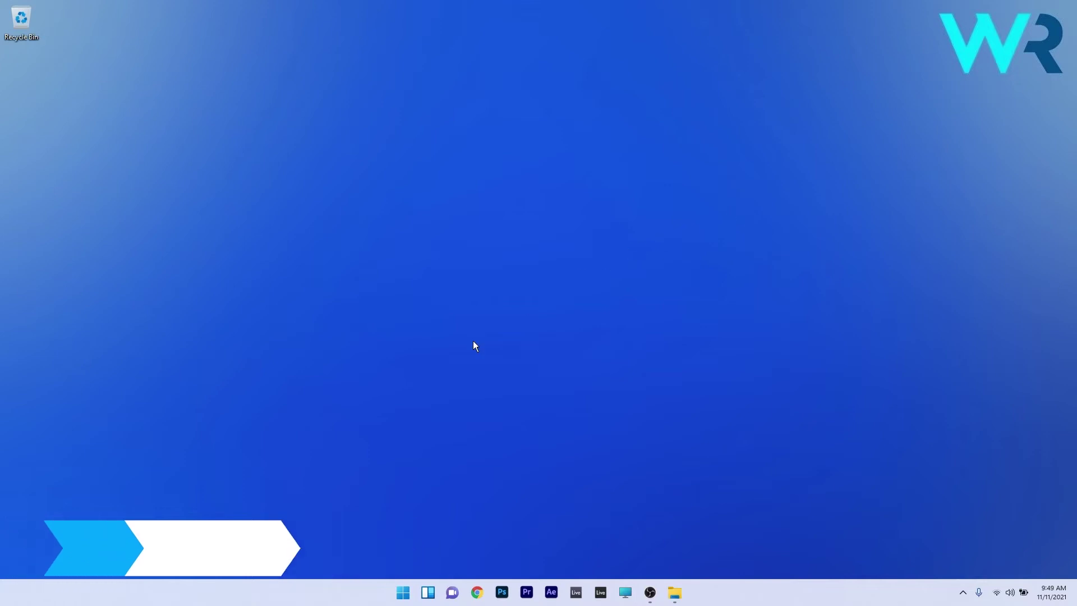
Launch gpedit.msc and go to Computer Configuration > Administrative Templates > Windows Components > Windows Update.
{"action": "left_click", "coordinate": [409, 598]}
{"action": "type", "text": "gpedit.msc"}
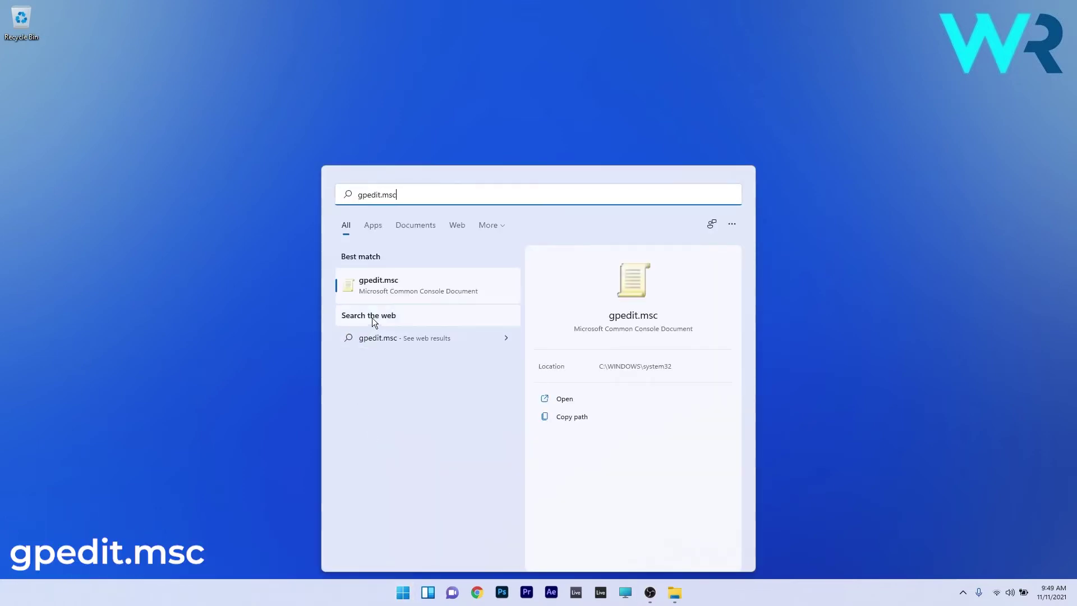
{"action": "left_click", "coordinate": [406, 281]}
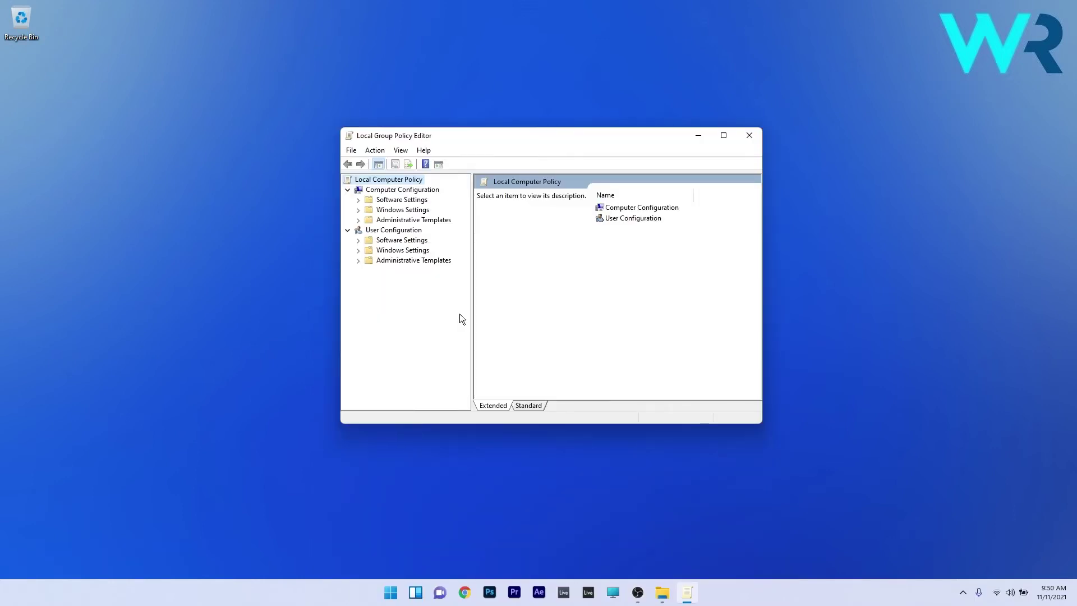
{"action": "left_click", "coordinate": [398, 190]}
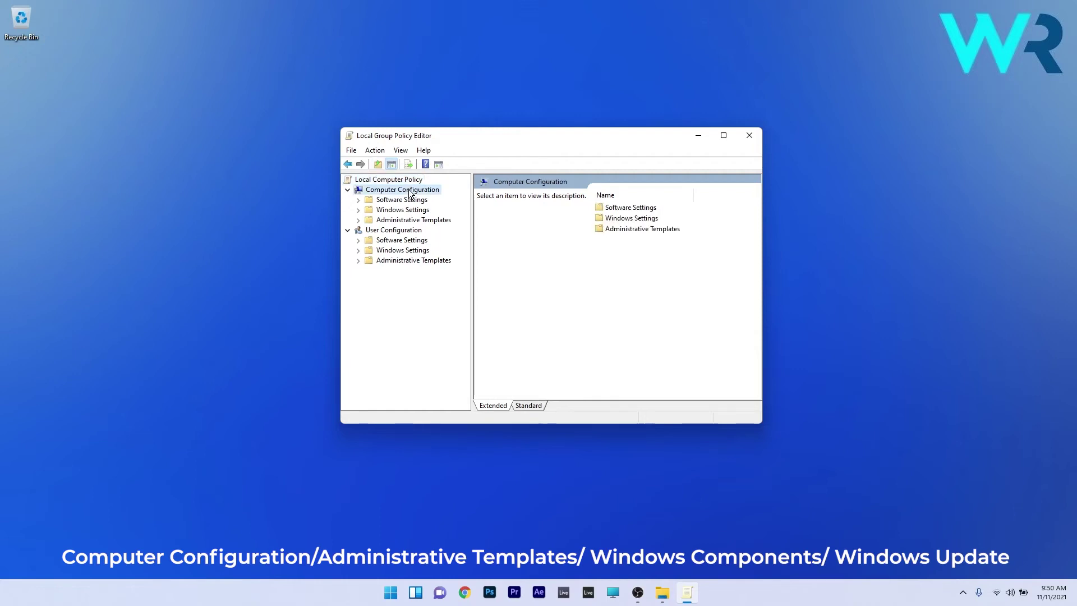
{"action": "double_click", "coordinate": [400, 220]}
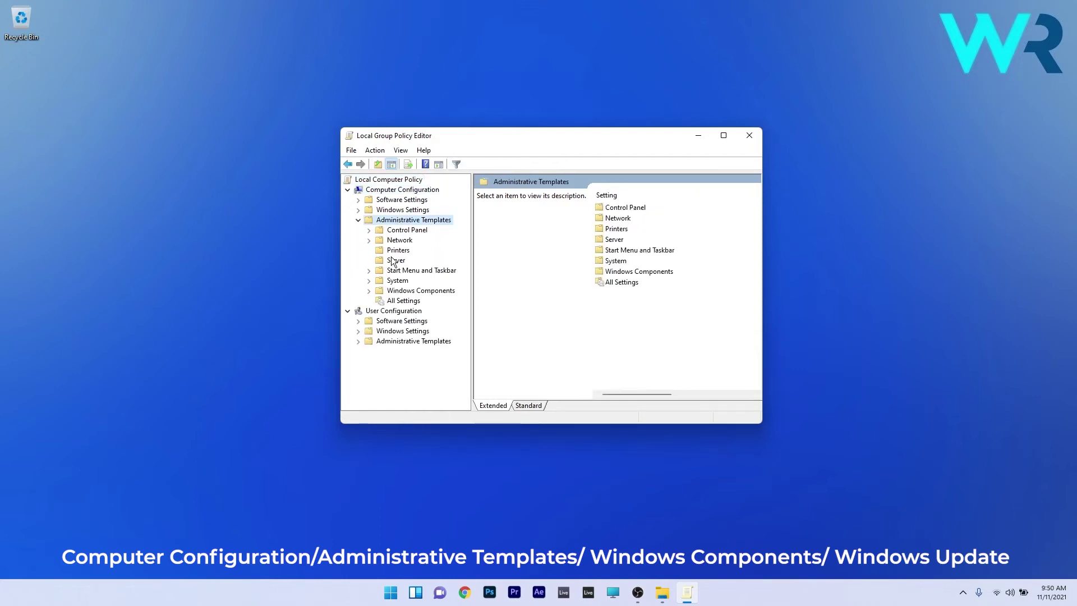
{"action": "double_click", "coordinate": [420, 291]}
{"action": "scroll", "coordinate": [412, 258], "scroll_direction": "down", "scroll_amount": 20}
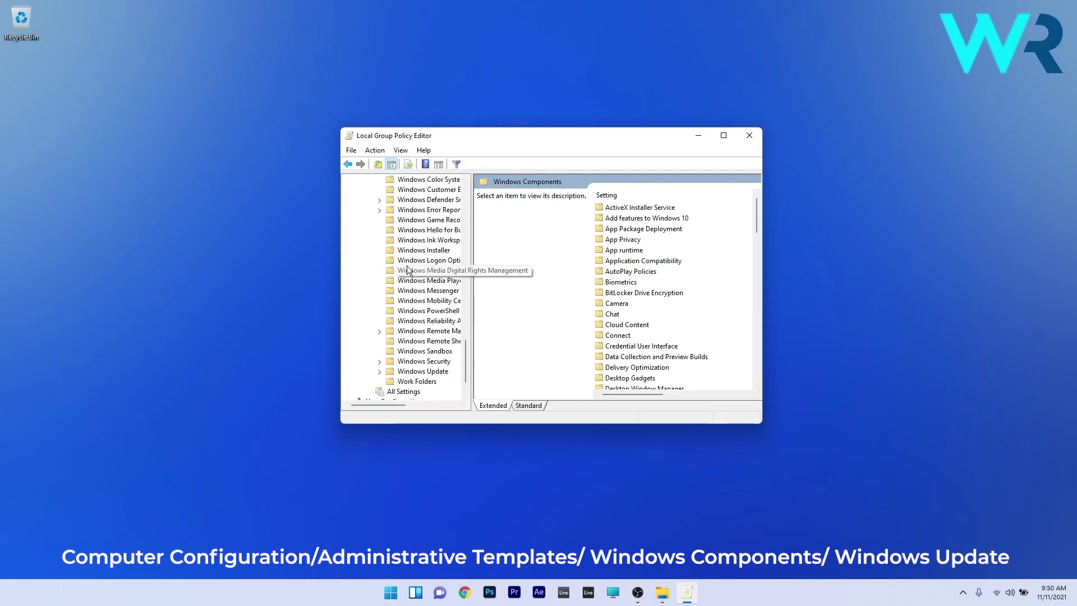
{"action": "left_click", "coordinate": [422, 372]}
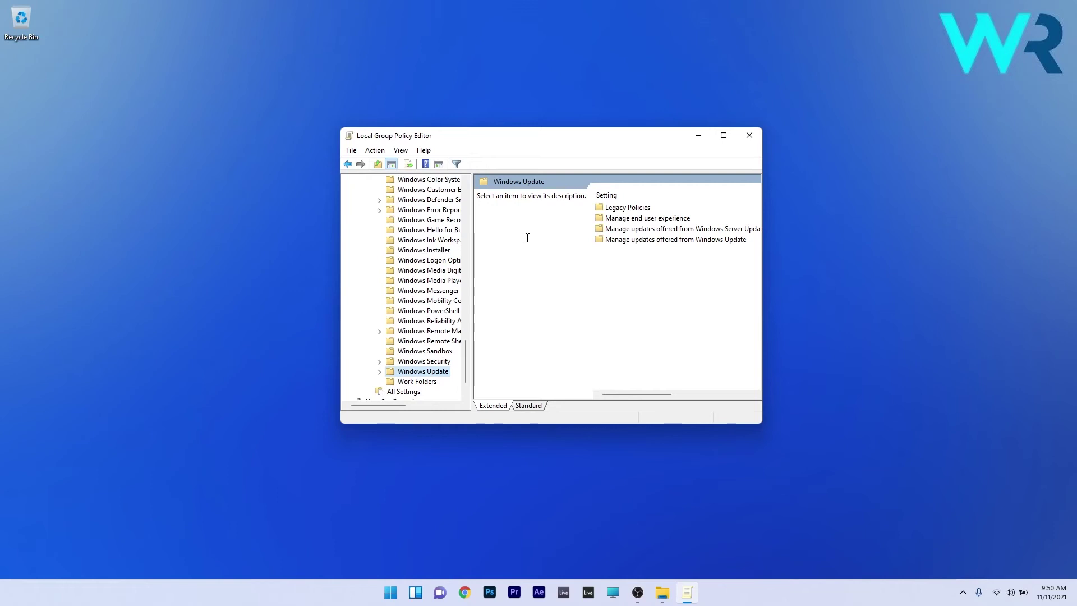
Review Configure Automatic Updates under Manage end user experience, keep it Not Configured, and close the editor.
{"action": "double_click", "coordinate": [656, 221]}
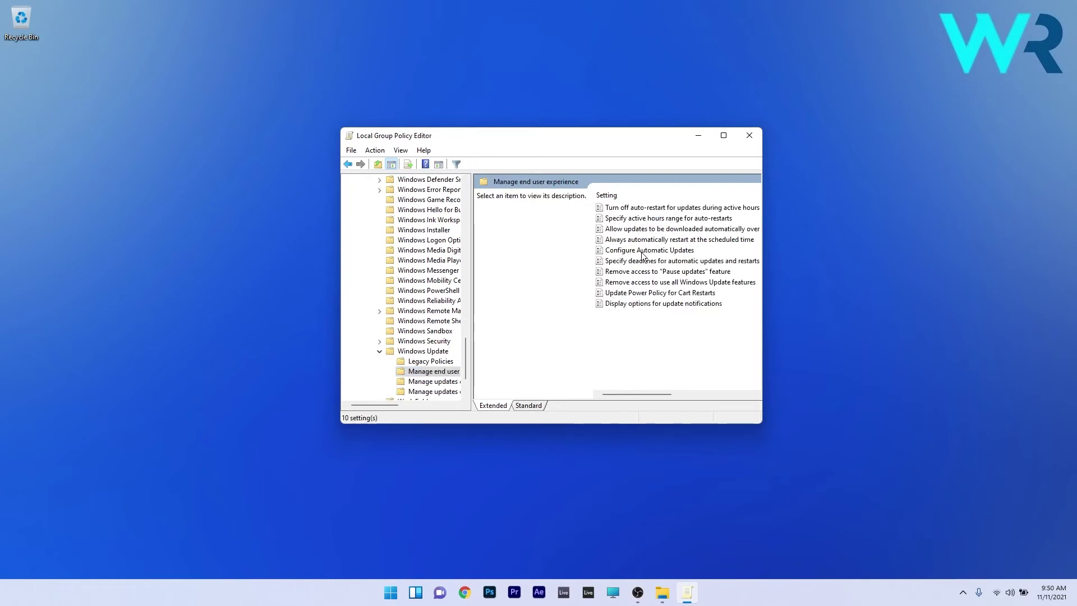
{"action": "left_click", "coordinate": [669, 252]}
{"action": "double_click", "coordinate": [669, 252]}
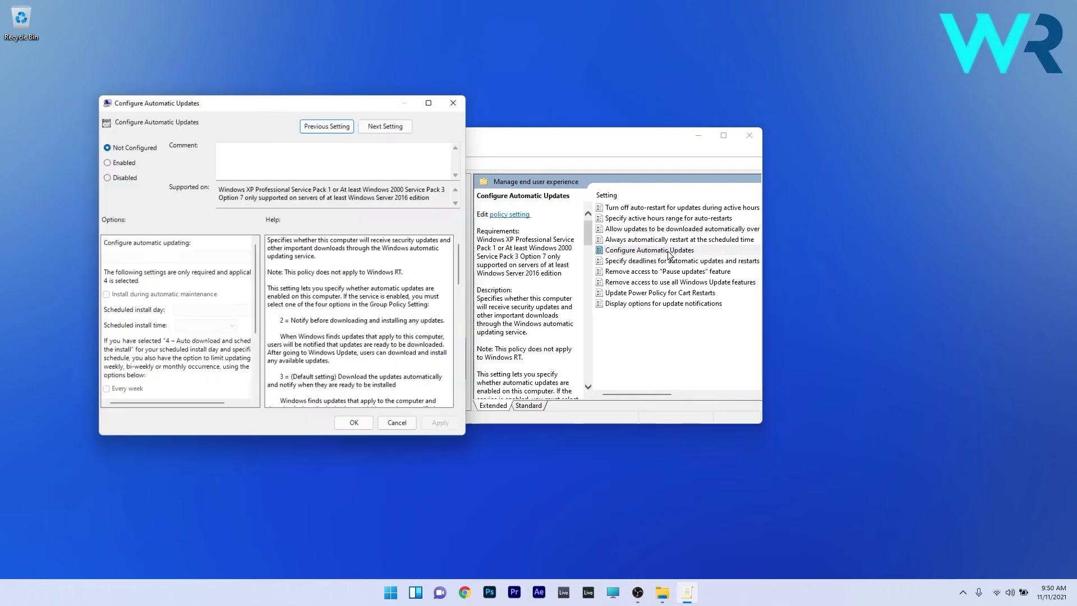
{"action": "left_click_drag", "start_coordinate": [274, 100], "coordinate": [535, 97]}
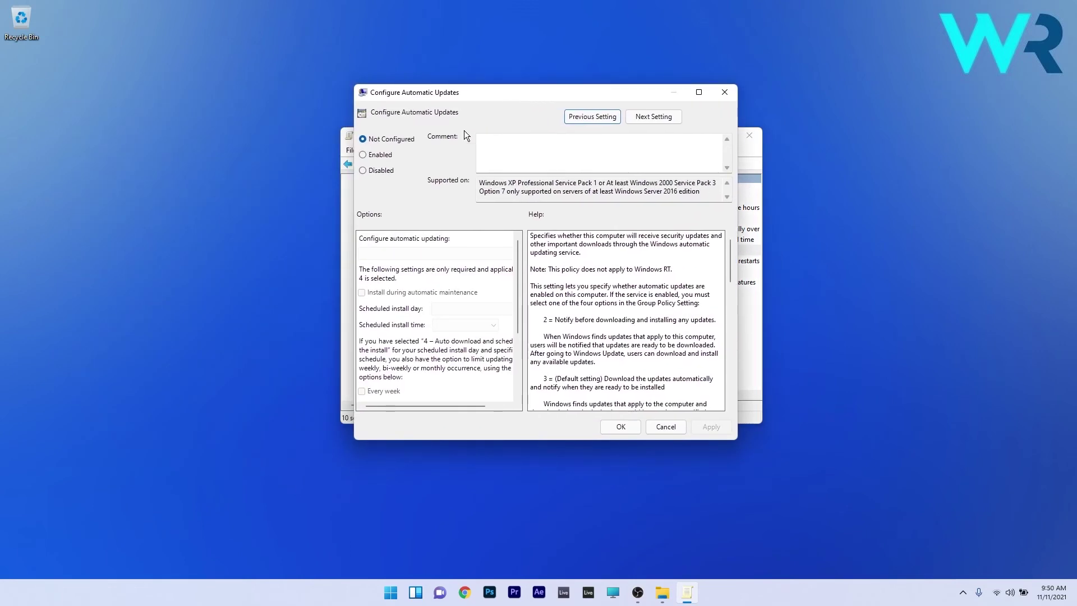
{"action": "left_click", "coordinate": [363, 139]}
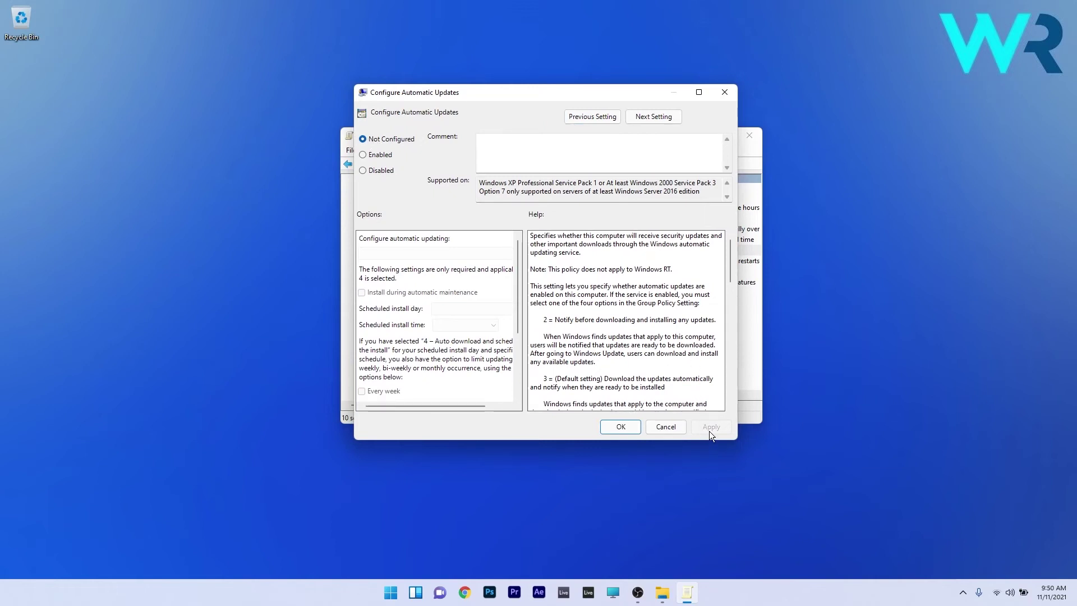
{"action": "left_click", "coordinate": [617, 427]}
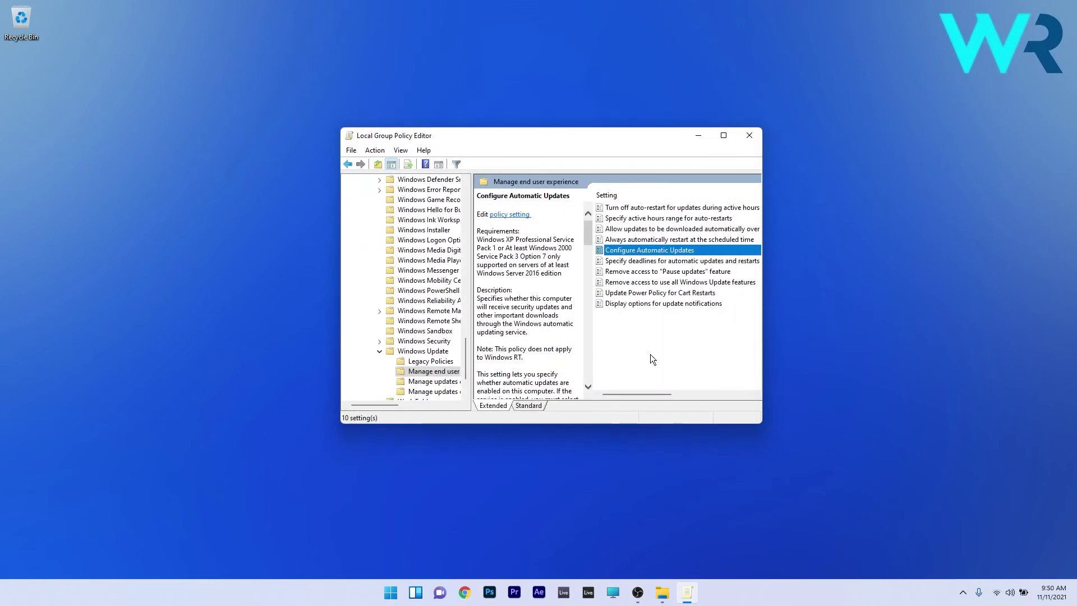
{"action": "left_click", "coordinate": [751, 134]}
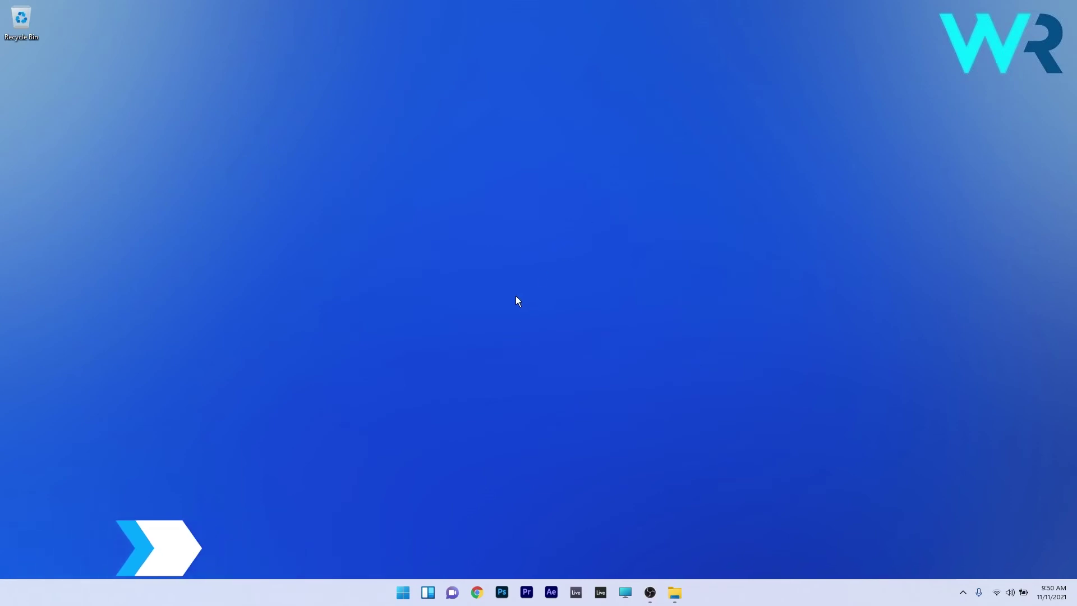
Toggle Send optional diagnostic data under Privacy & security > Diagnostics & feedback, leaving it On.
{"action": "left_click", "coordinate": [407, 599]}
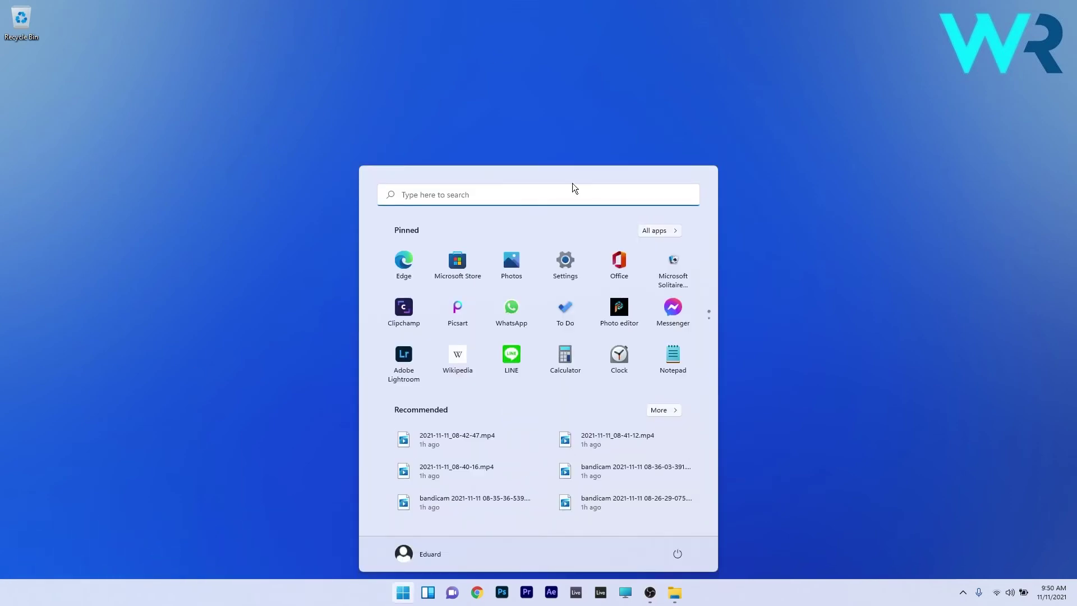
{"action": "left_click", "coordinate": [570, 275]}
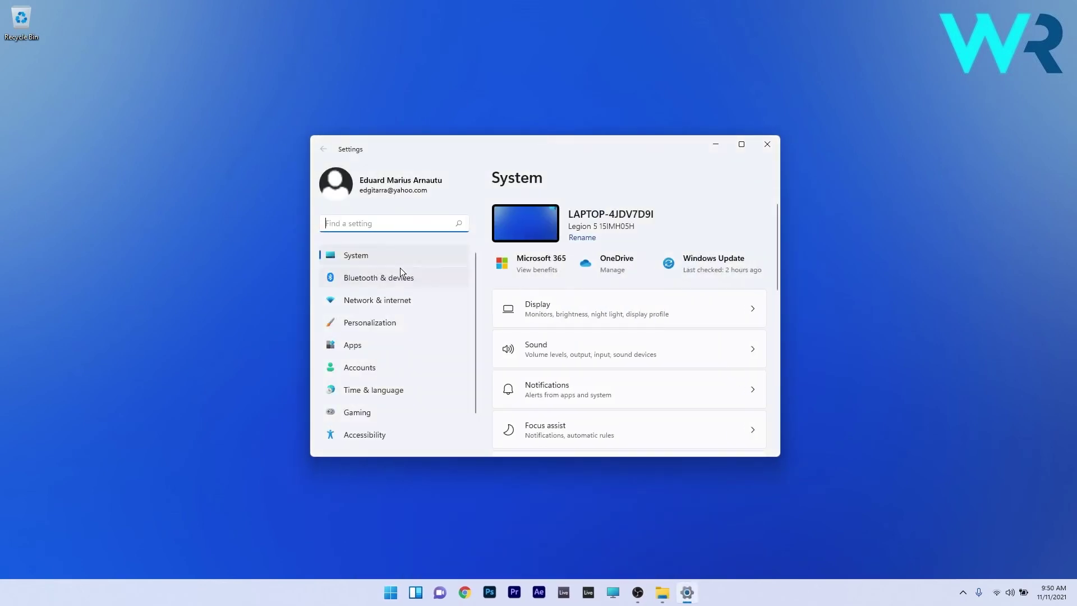
{"action": "scroll", "coordinate": [400, 309], "scroll_direction": "down", "scroll_amount": 1}
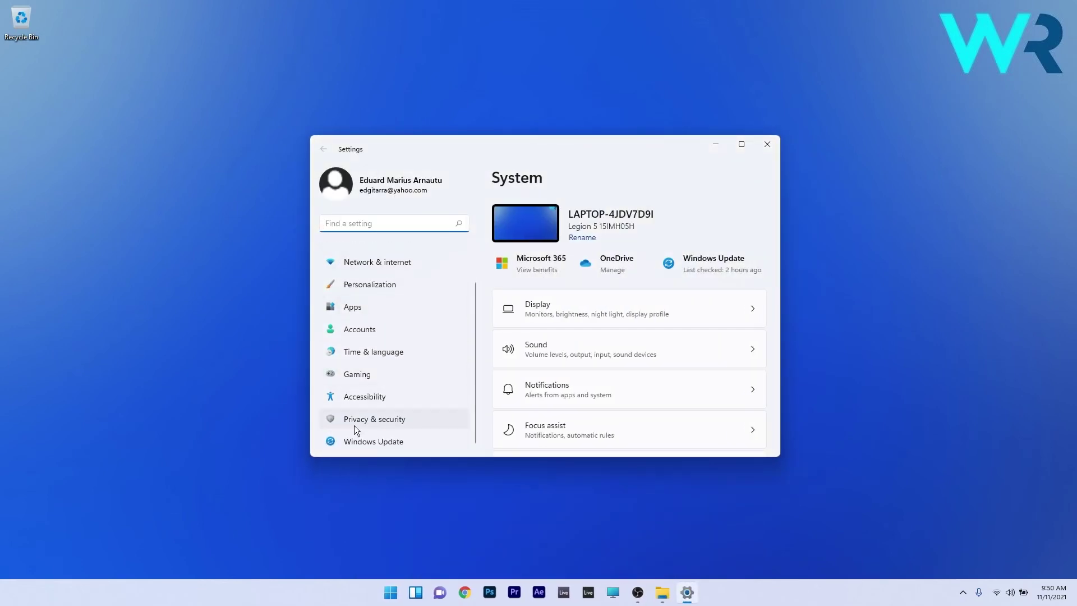
{"action": "left_click", "coordinate": [396, 424]}
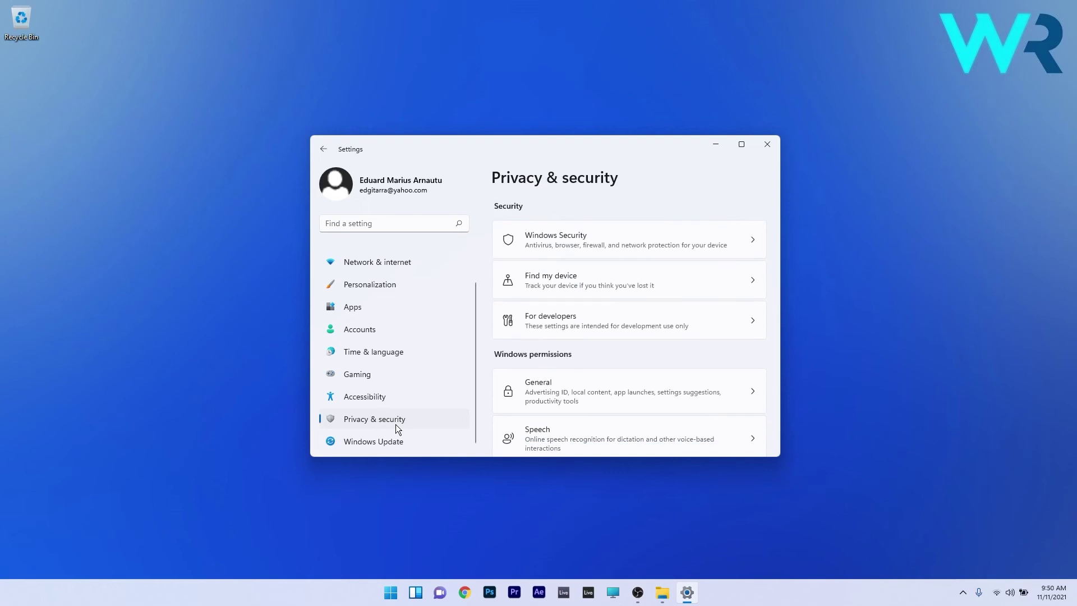
{"action": "scroll", "coordinate": [639, 341], "scroll_direction": "down", "scroll_amount": 4}
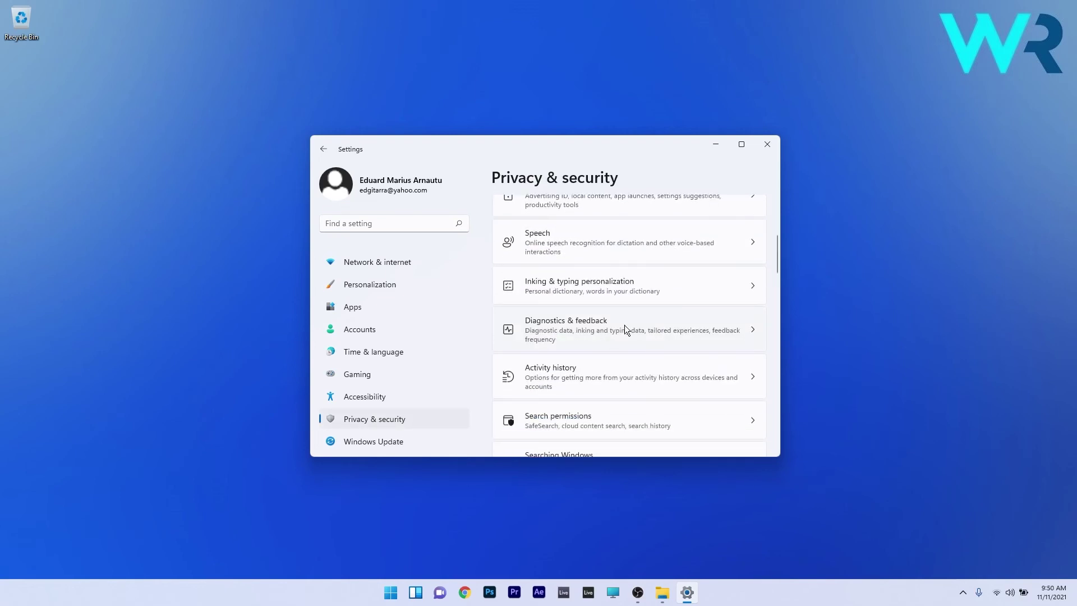
{"action": "left_click", "coordinate": [625, 325]}
{"action": "scroll", "coordinate": [648, 315], "scroll_direction": "down", "scroll_amount": 1}
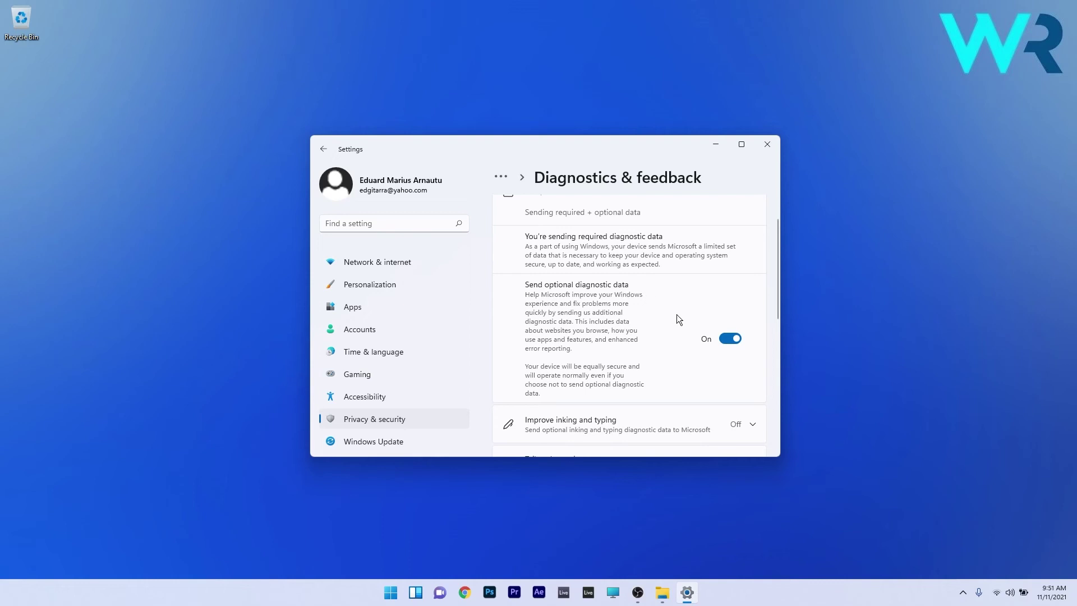
{"action": "left_click", "coordinate": [722, 339]}
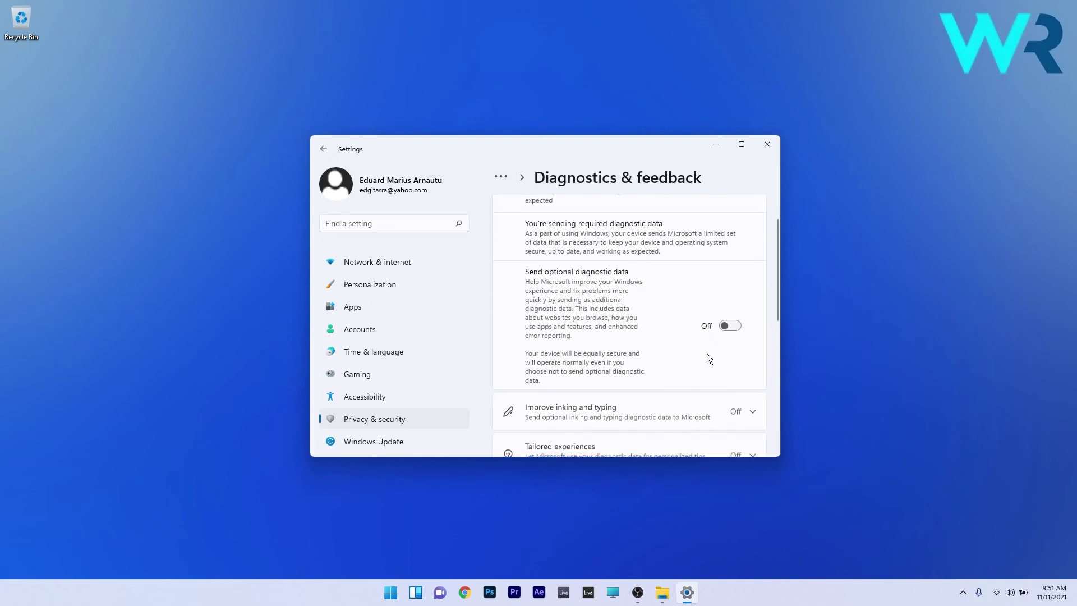
{"action": "left_click", "coordinate": [731, 325]}
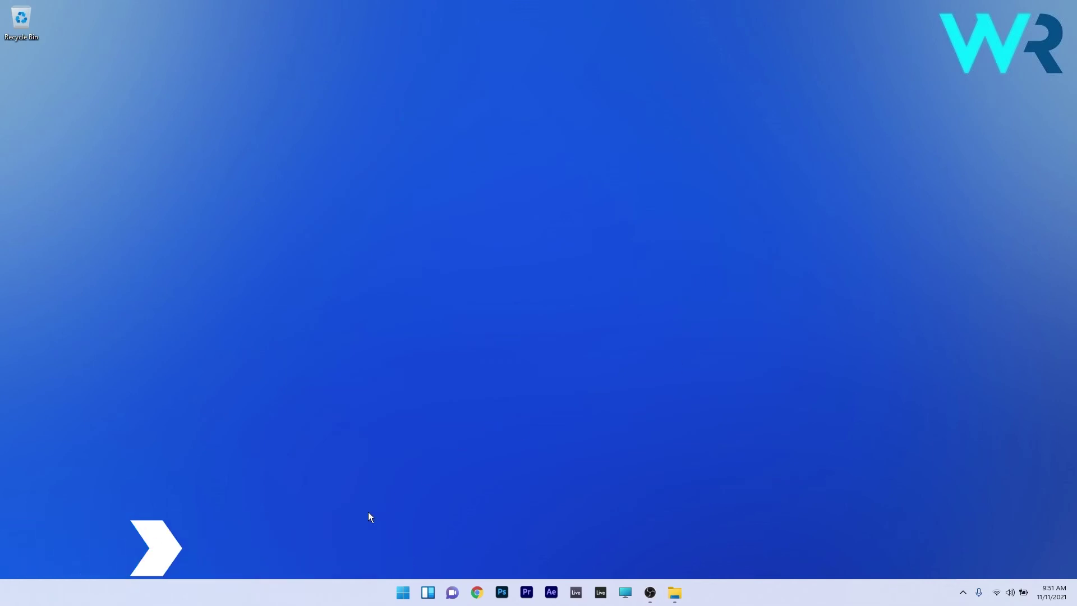
Search Start for services.msc and open the Services app.
{"action": "left_click", "coordinate": [401, 591]}
{"action": "type", "text": "se"}
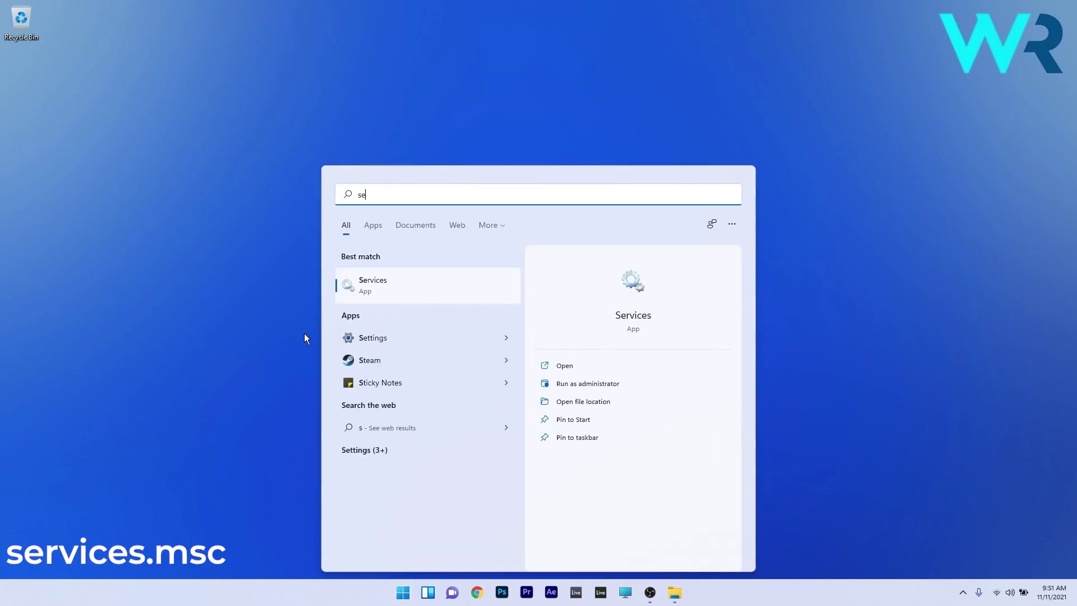
{"action": "type", "text": "rvices.msc"}
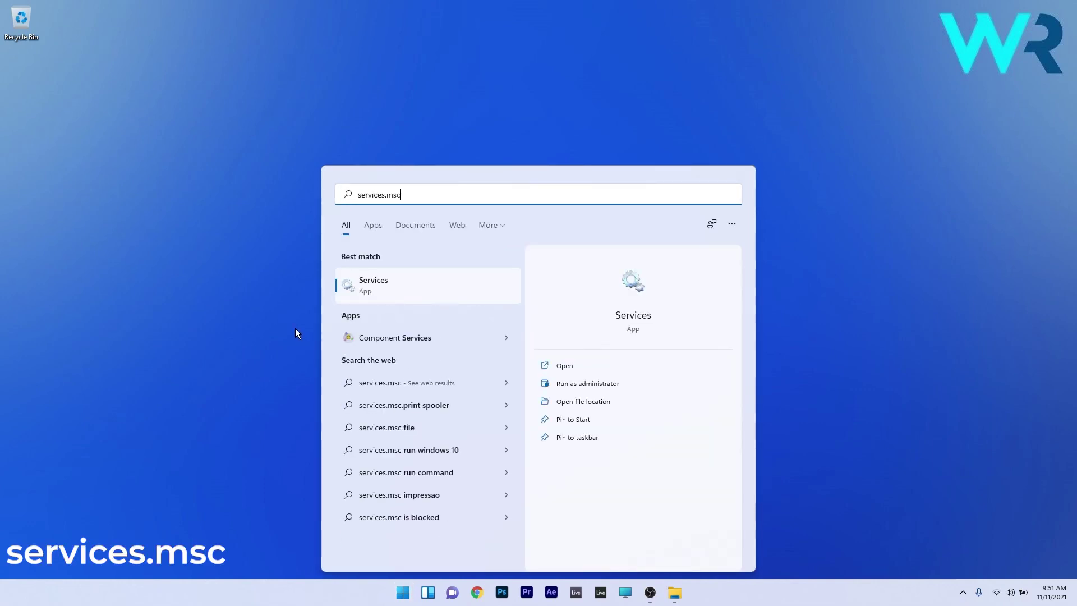
{"action": "left_click", "coordinate": [396, 282]}
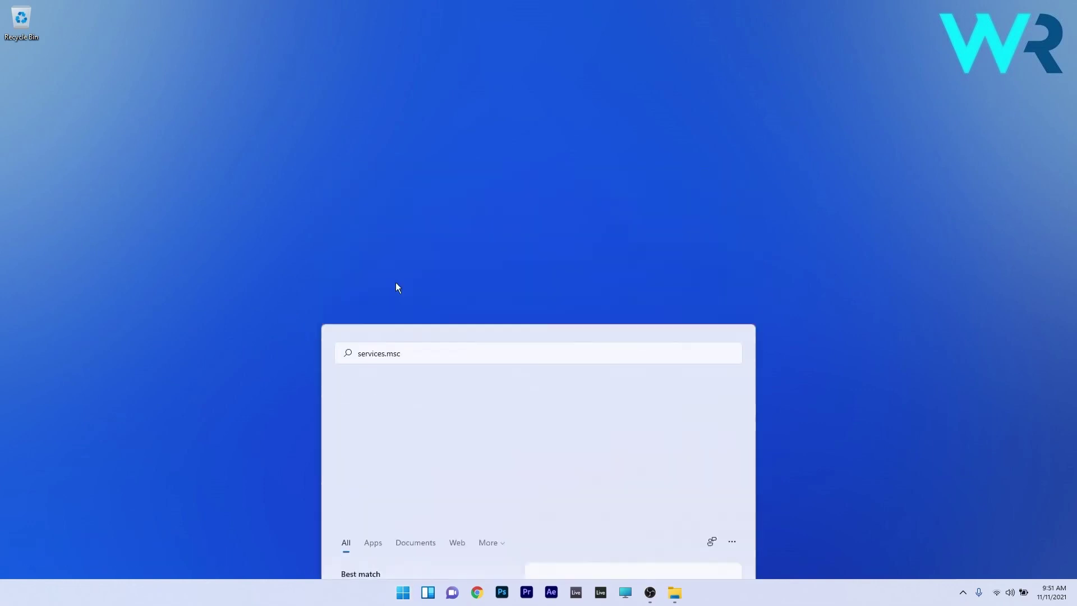
{"action": "scroll", "coordinate": [456, 294], "scroll_direction": "down", "scroll_amount": 10}
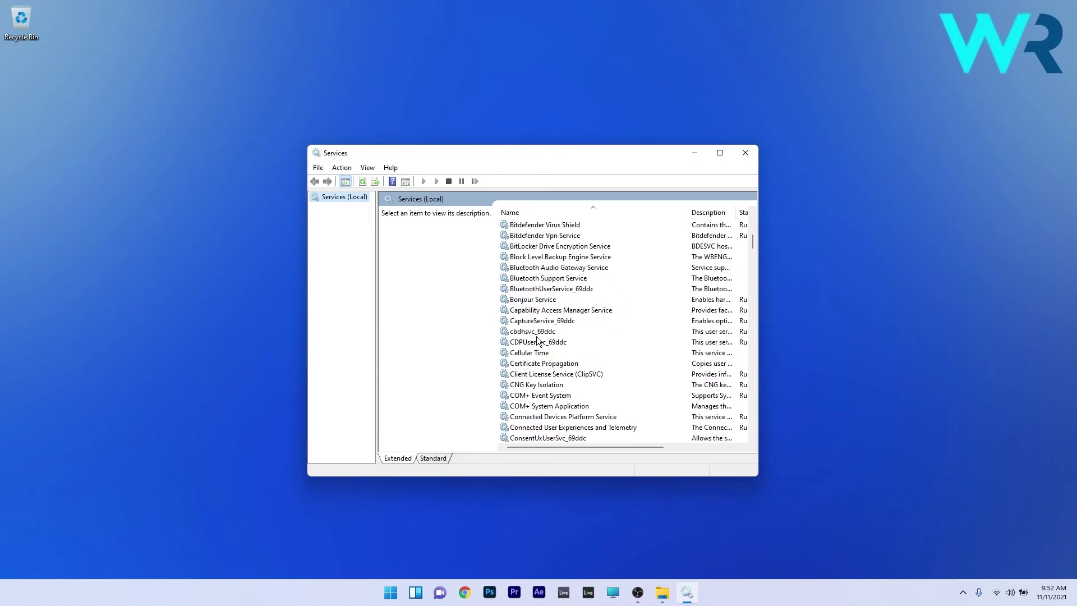
{"action": "scroll", "coordinate": [511, 341], "scroll_direction": "down", "scroll_amount": 1}
Set Connected User Experiences and Telemetry's startup type to Automatic and apply it.
{"action": "left_click", "coordinate": [578, 396]}
{"action": "double_click", "coordinate": [577, 396]}
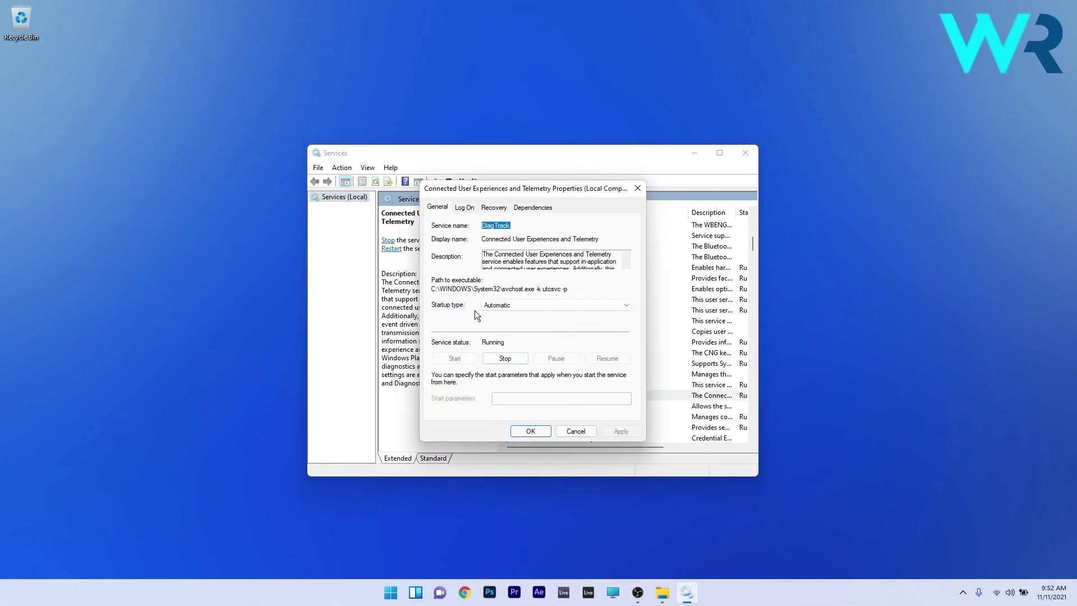
{"action": "left_click", "coordinate": [521, 306]}
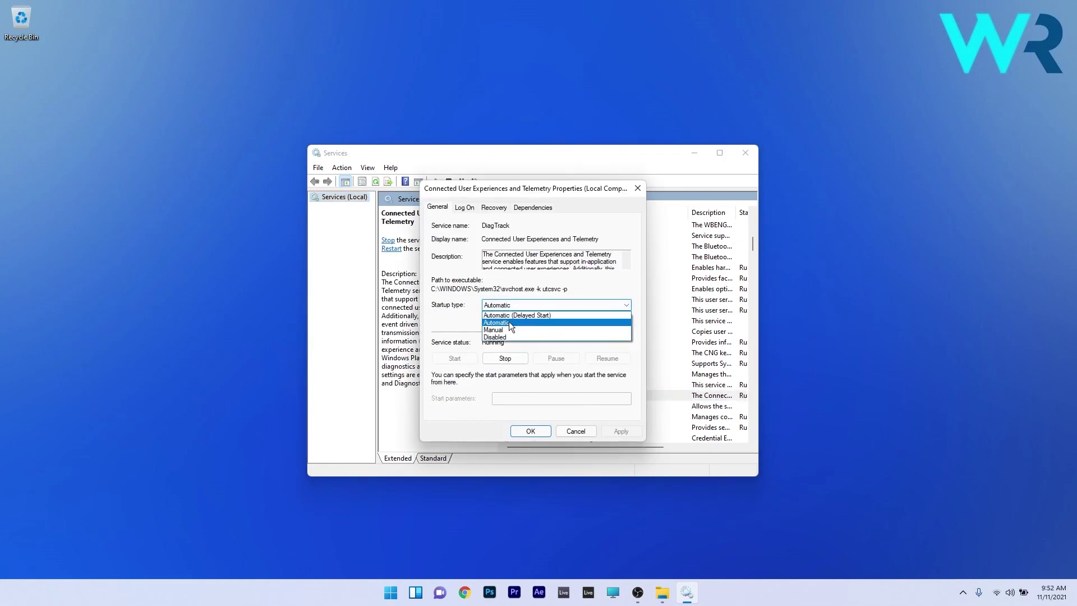
{"action": "left_click", "coordinate": [509, 323]}
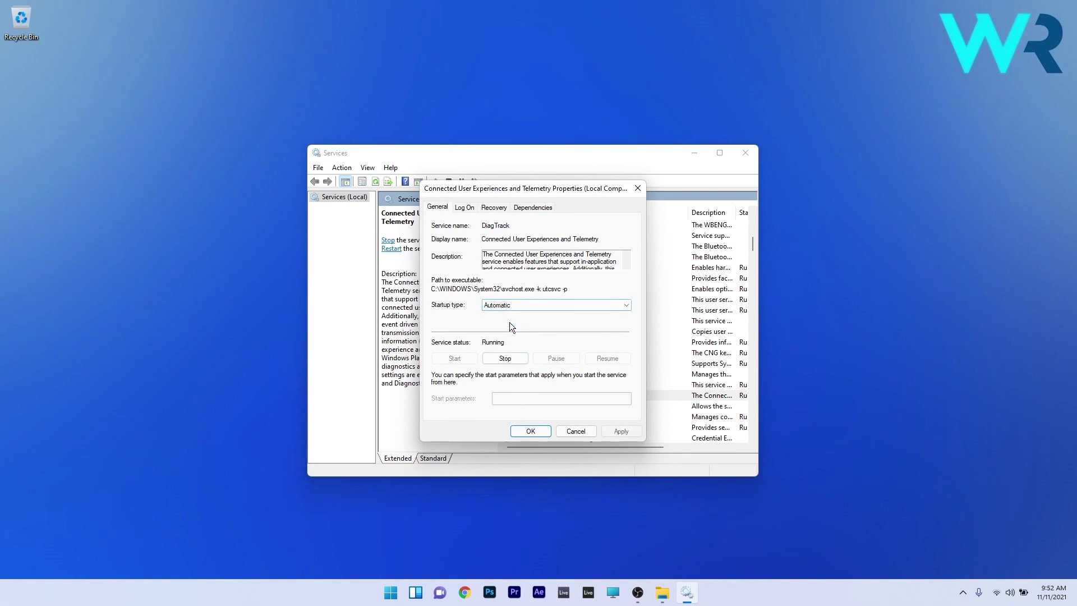
{"action": "left_click", "coordinate": [620, 431]}
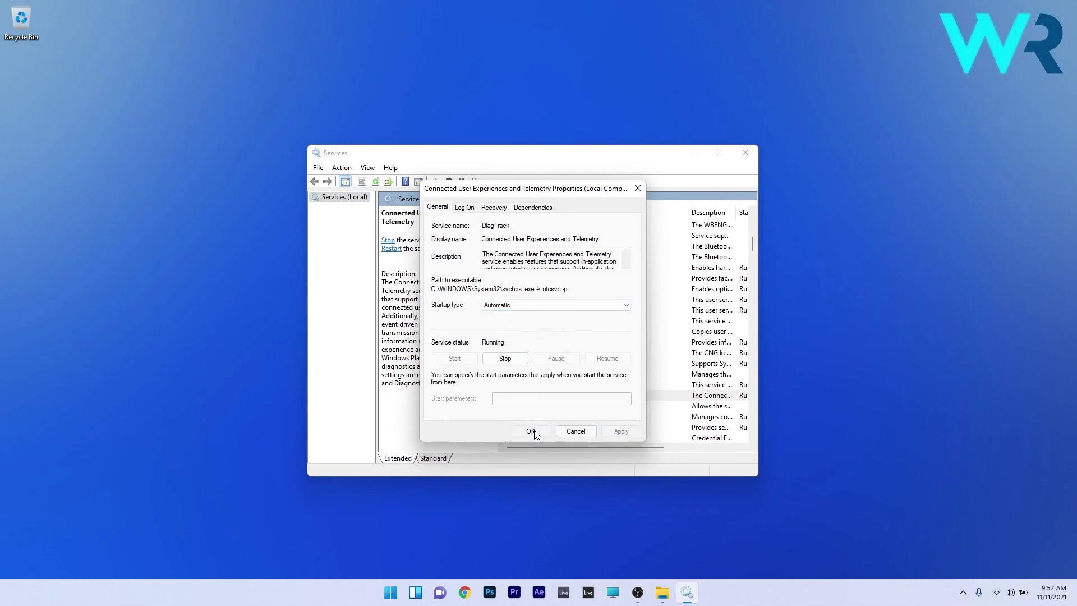